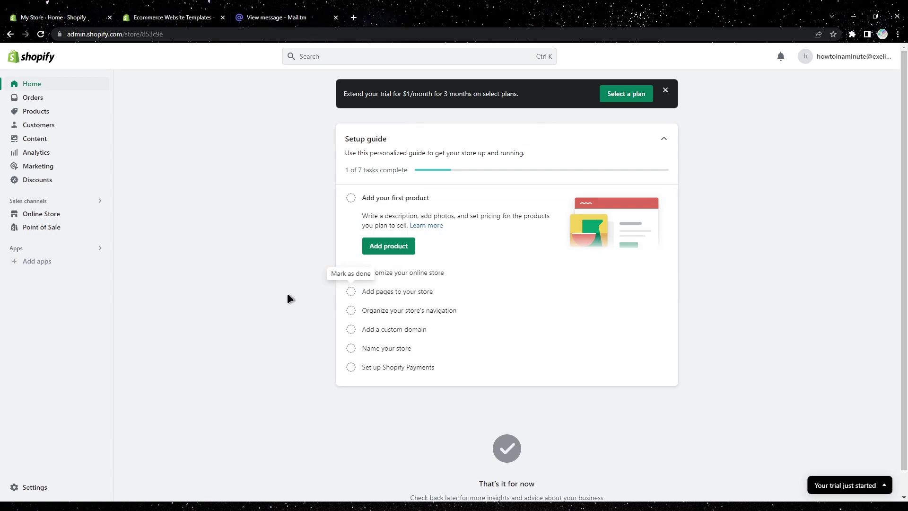
- Go to Settings and open the Shipping and delivery page
{"action": "left_click", "coordinate": [26, 487]}
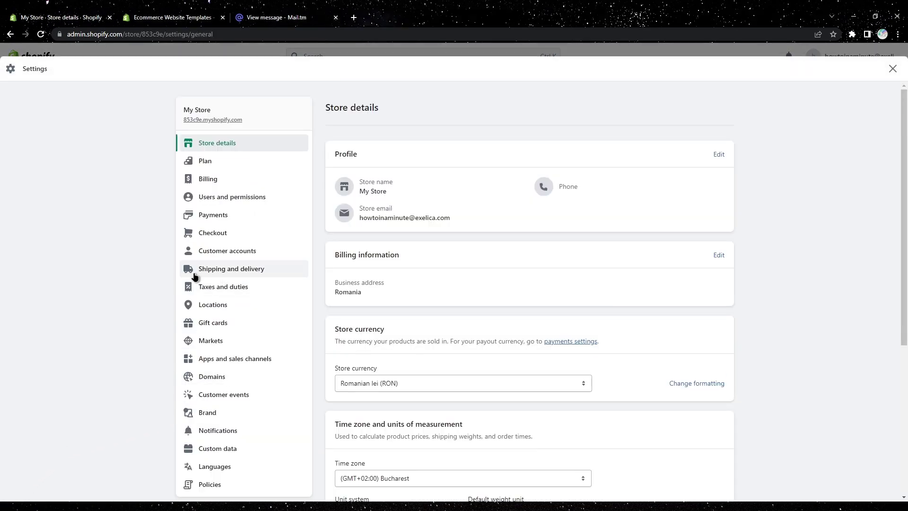
{"action": "left_click", "coordinate": [235, 274]}
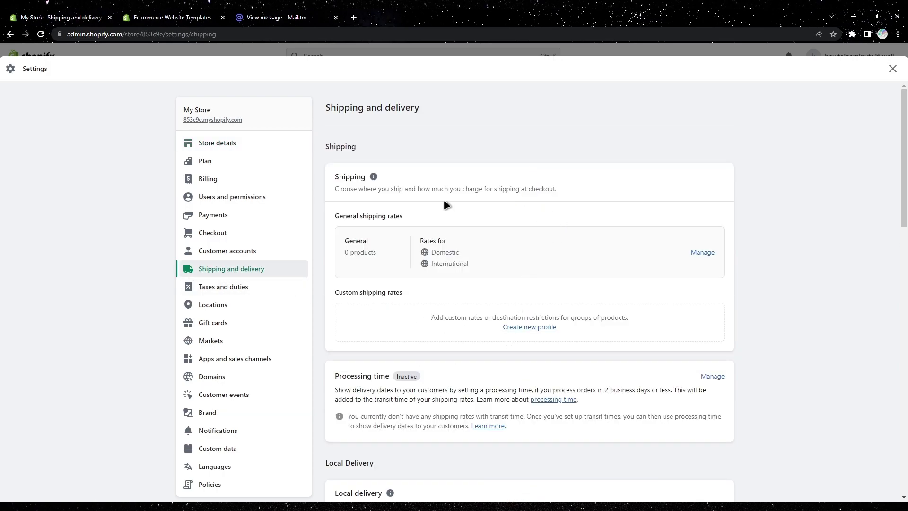
{"action": "left_click_drag", "start_coordinate": [350, 217], "coordinate": [418, 219]}
- Open the General shipping profile and review its free Domestic and 92.00 RON International Standard rates
{"action": "left_click", "coordinate": [420, 219]}
{"action": "left_click", "coordinate": [703, 253]}
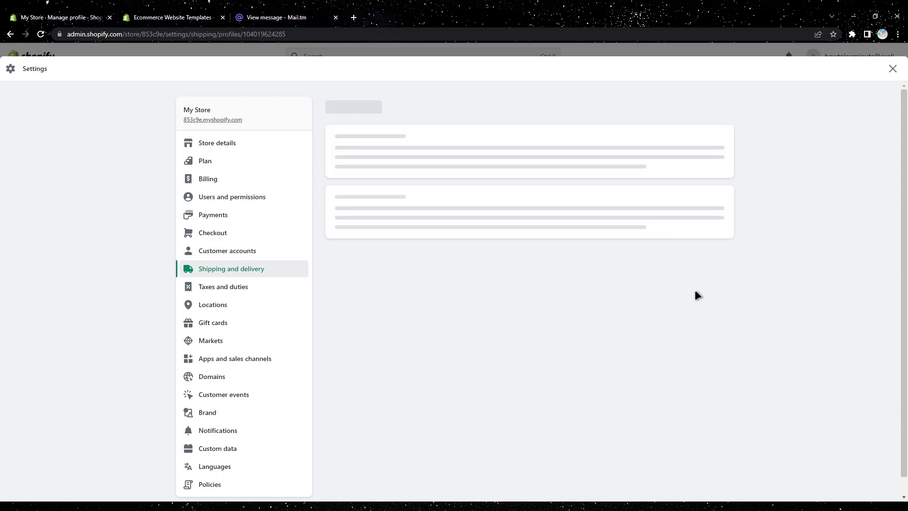
{"action": "scroll", "coordinate": [453, 280], "scroll_direction": "down", "scroll_amount": 3}
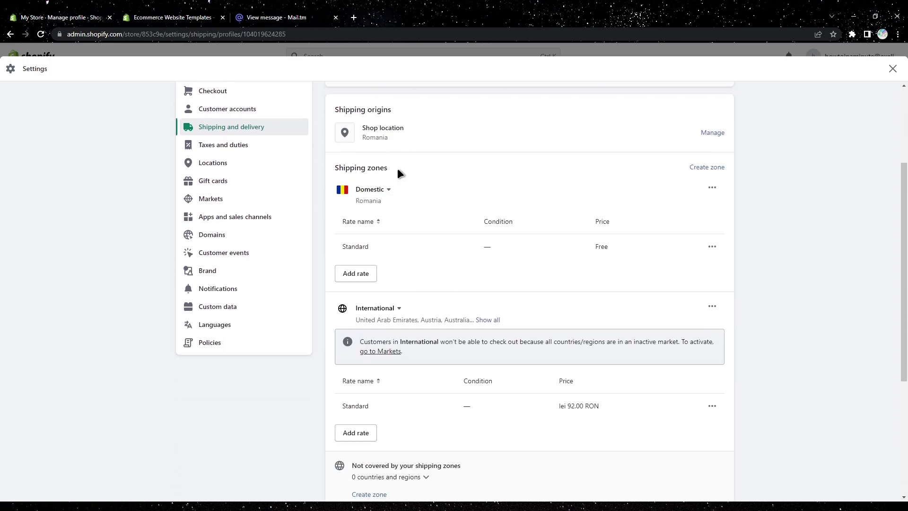
{"action": "scroll", "coordinate": [420, 206], "scroll_direction": "up", "scroll_amount": 2}
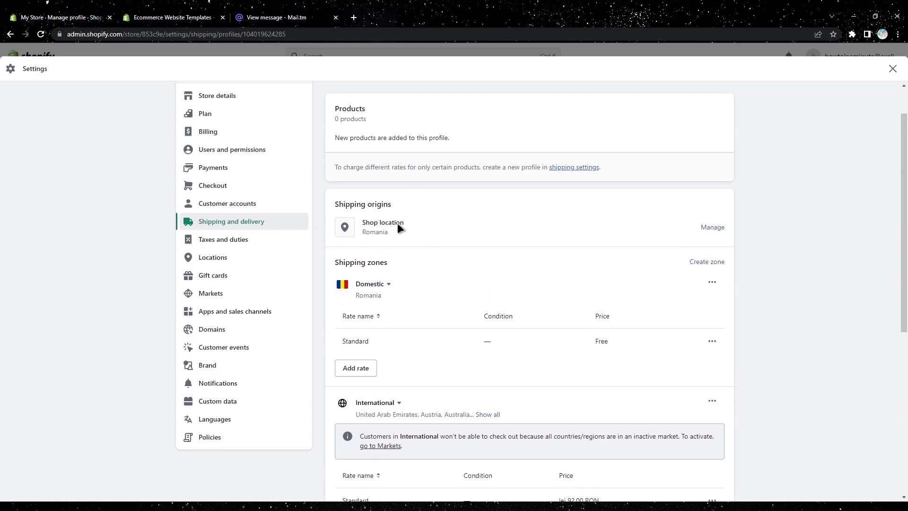
{"action": "scroll", "coordinate": [424, 266], "scroll_direction": "down", "scroll_amount": 2}
{"action": "scroll", "coordinate": [406, 227], "scroll_direction": "up", "scroll_amount": 2}
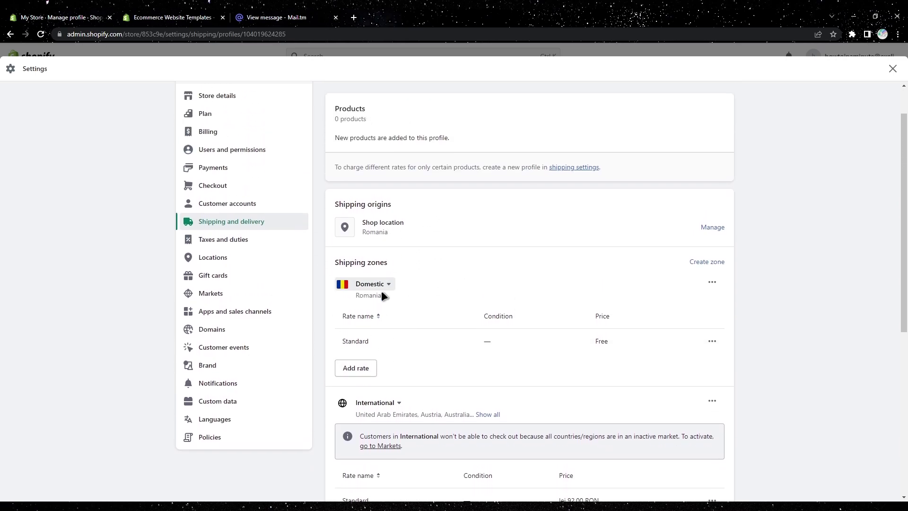
{"action": "scroll", "coordinate": [389, 293], "scroll_direction": "down", "scroll_amount": 3}
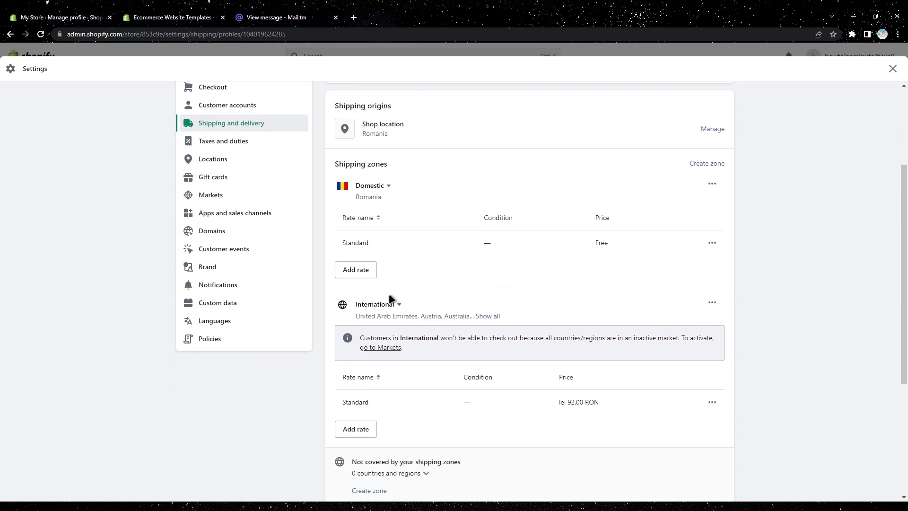
{"action": "scroll", "coordinate": [390, 291], "scroll_direction": "up", "scroll_amount": 3}
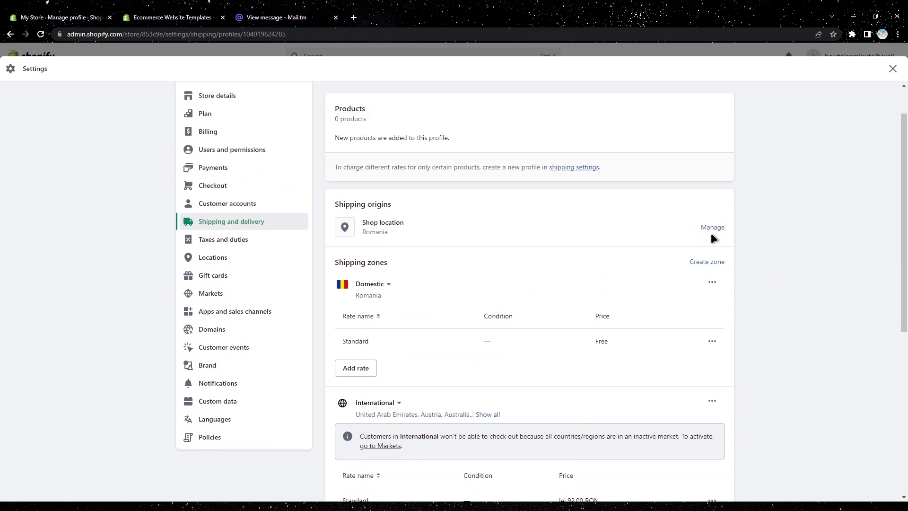
- Remove the shop location's existing Domestic and International rates and switch it to new rates
{"action": "left_click", "coordinate": [712, 228]}
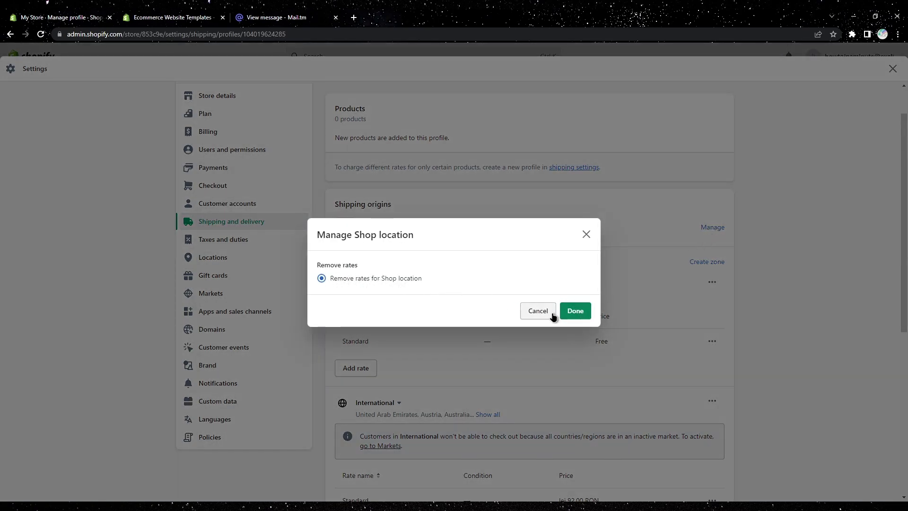
{"action": "left_click", "coordinate": [575, 311]}
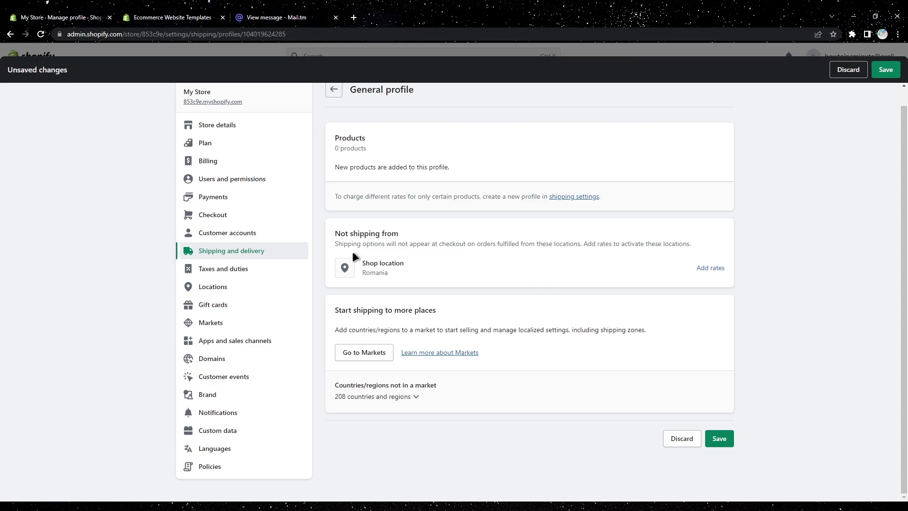
{"action": "left_click", "coordinate": [710, 268]}
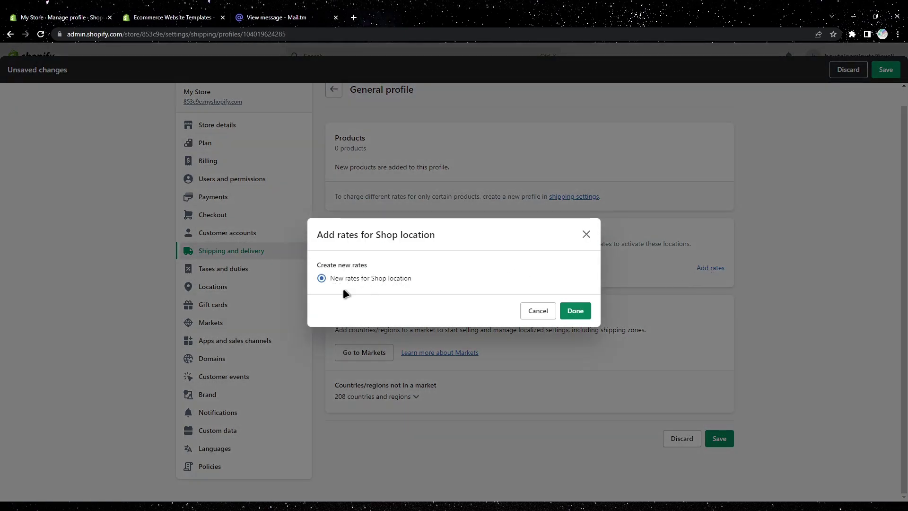
{"action": "left_click", "coordinate": [575, 311]}
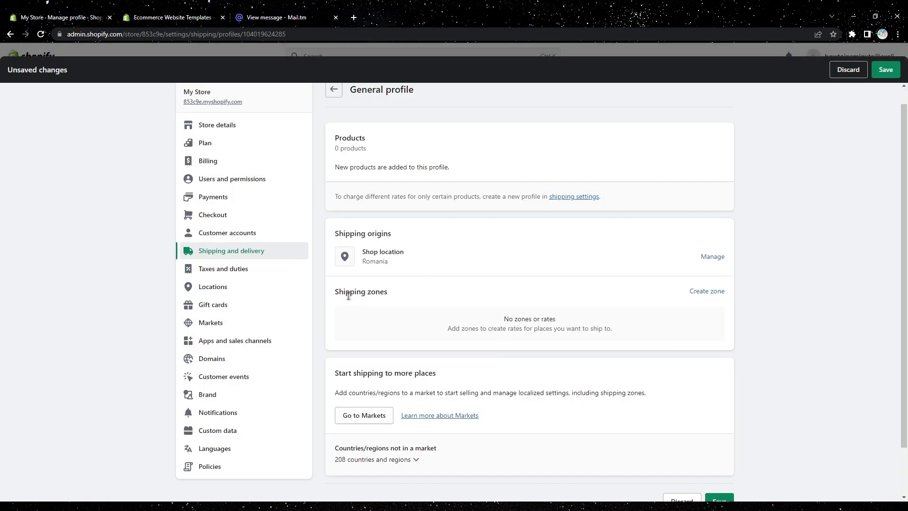
{"action": "scroll", "coordinate": [399, 298], "scroll_direction": "down", "scroll_amount": 2}
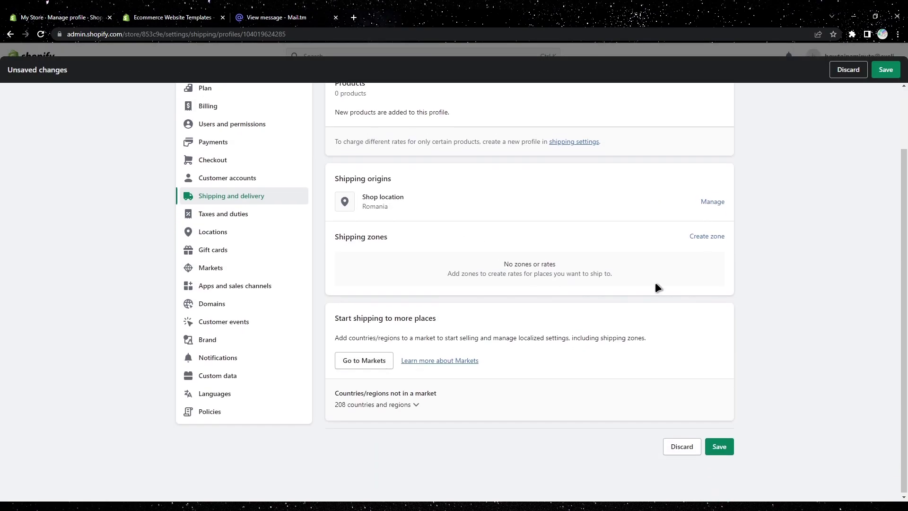
- Create a zone named 'FREE Shipping' with all International countries selected
{"action": "left_click", "coordinate": [708, 237]}
{"action": "left_click", "coordinate": [340, 134]}
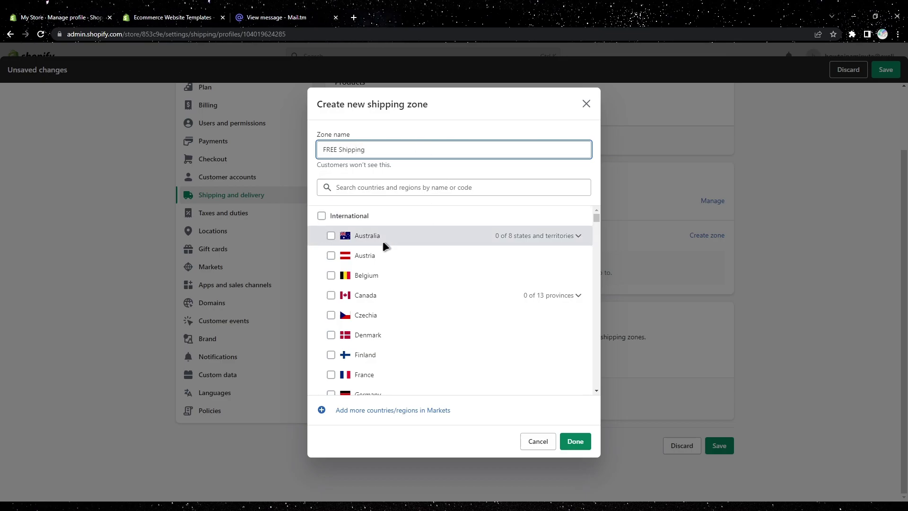
{"action": "left_click", "coordinate": [322, 216]}
{"action": "scroll", "coordinate": [473, 284], "scroll_direction": "down", "scroll_amount": 10}
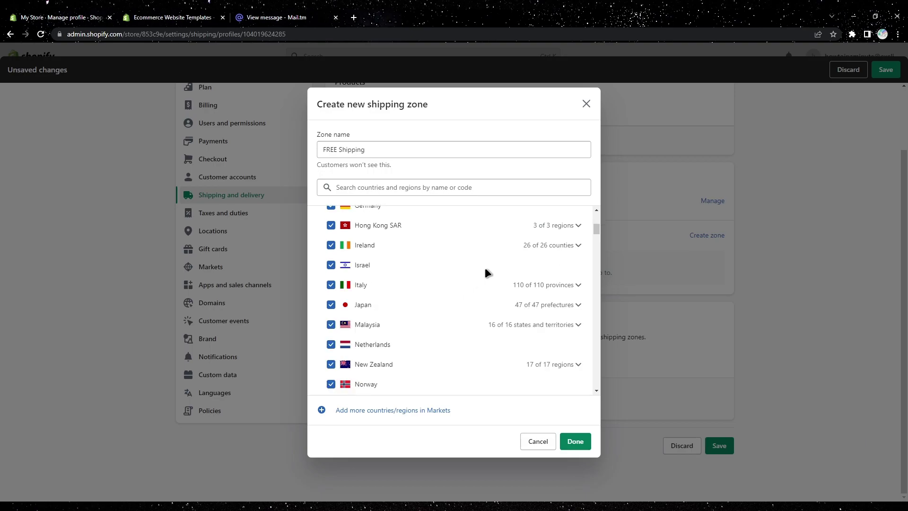
{"action": "left_click", "coordinate": [575, 441]}
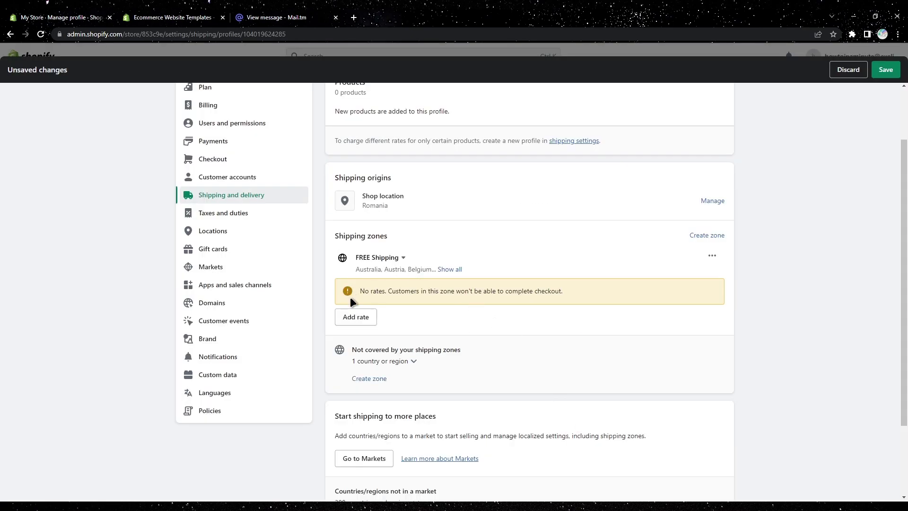
- Add a Standard rate priced at 0.00 (Free) to the FREE Shipping zone
{"action": "left_click", "coordinate": [358, 316]}
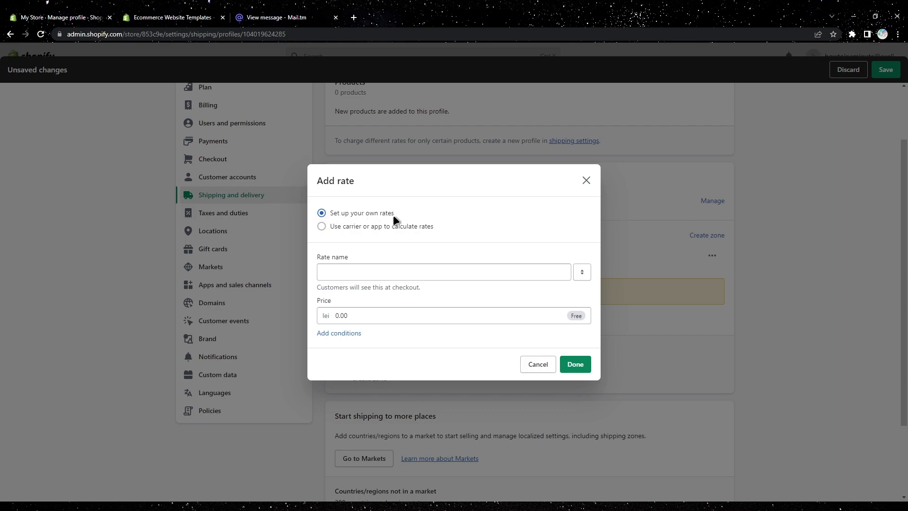
{"action": "left_click", "coordinate": [365, 272]}
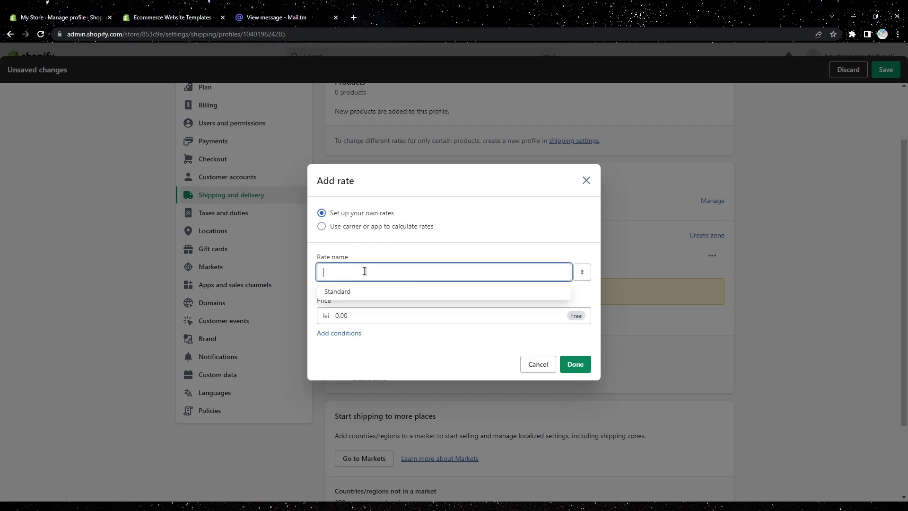
{"action": "left_click", "coordinate": [347, 291]}
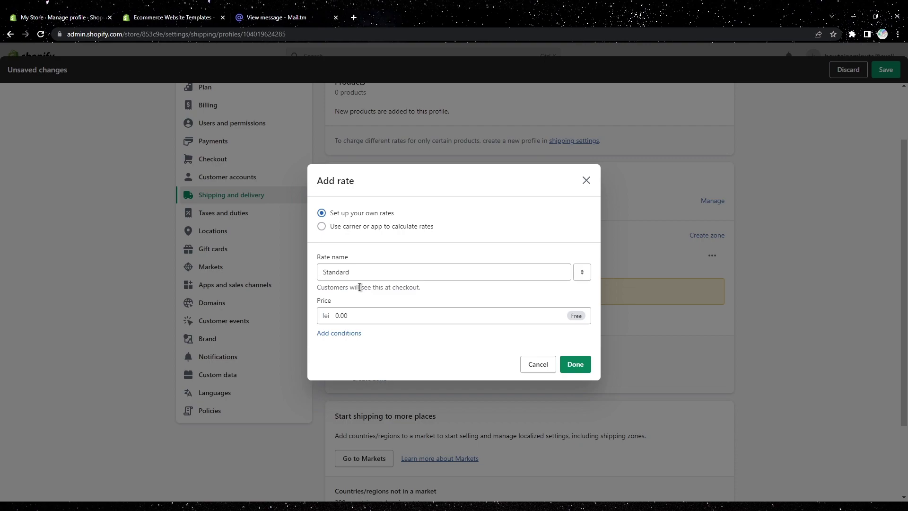
{"action": "left_click", "coordinate": [363, 314]}
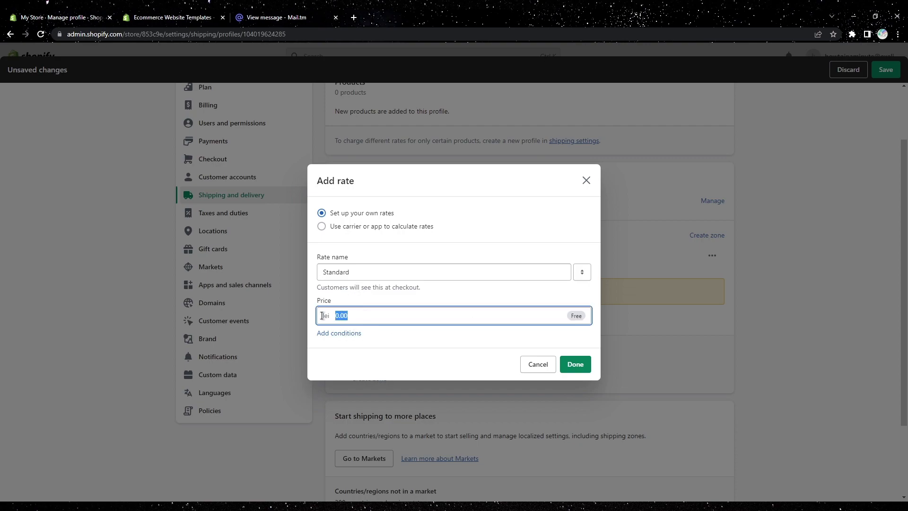
{"action": "left_click", "coordinate": [408, 324]}
{"action": "left_click", "coordinate": [582, 363]}
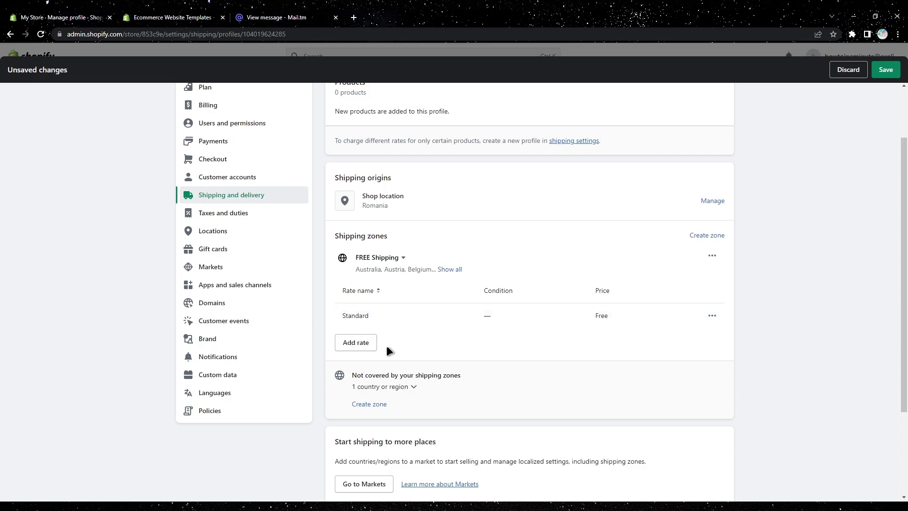
- Start a new rate for FREE Shipping, then close the form without adding it
{"action": "left_click", "coordinate": [373, 344]}
{"action": "left_click", "coordinate": [351, 270]}
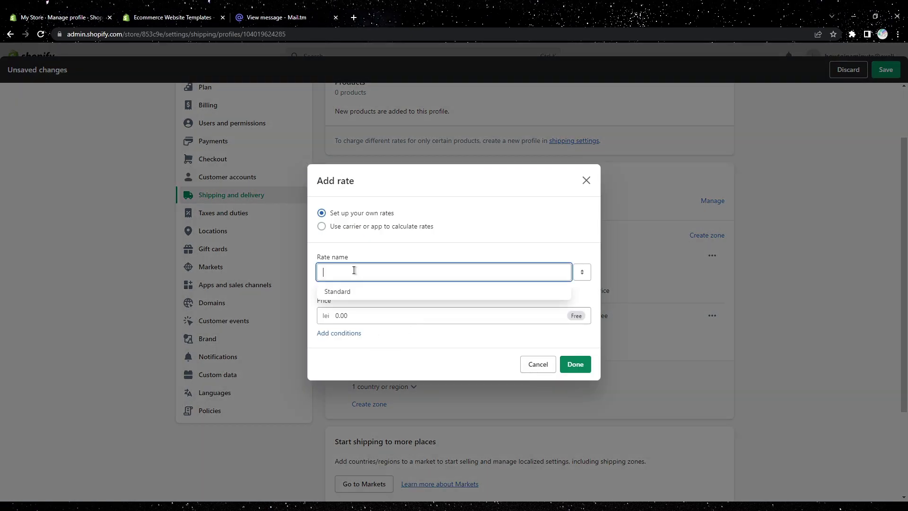
{"action": "left_click", "coordinate": [361, 217]}
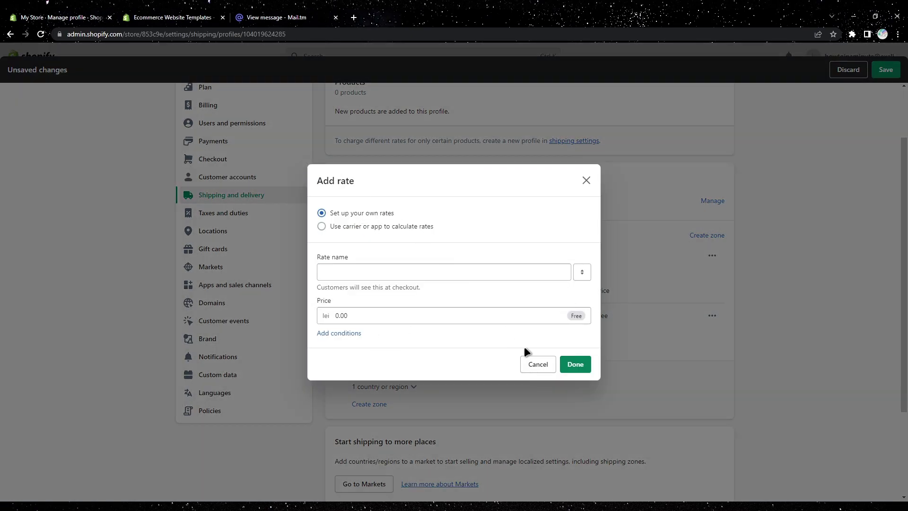
{"action": "left_click", "coordinate": [364, 278]}
{"action": "left_click", "coordinate": [540, 365]}
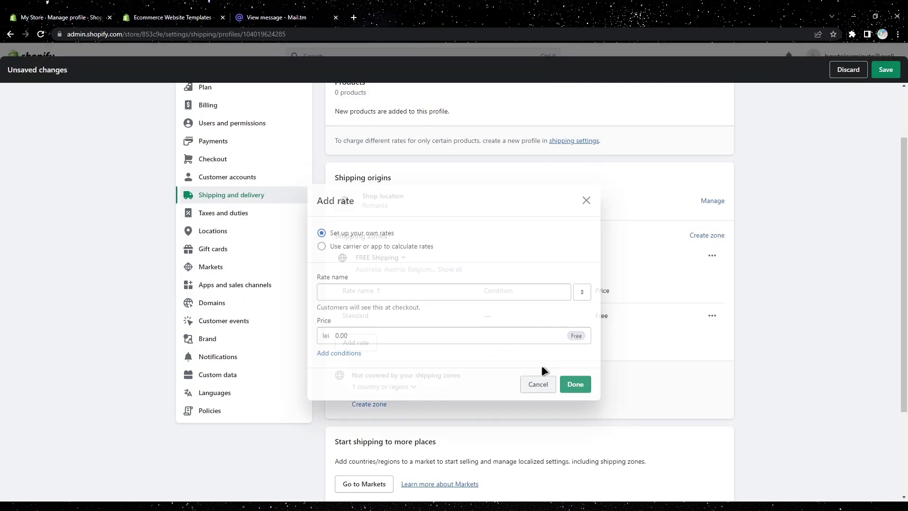
- Add a 'Fast Shipping' rate priced at lei 19.99 to the FREE Shipping zone
{"action": "left_click", "coordinate": [361, 343]}
{"action": "left_click", "coordinate": [377, 274]}
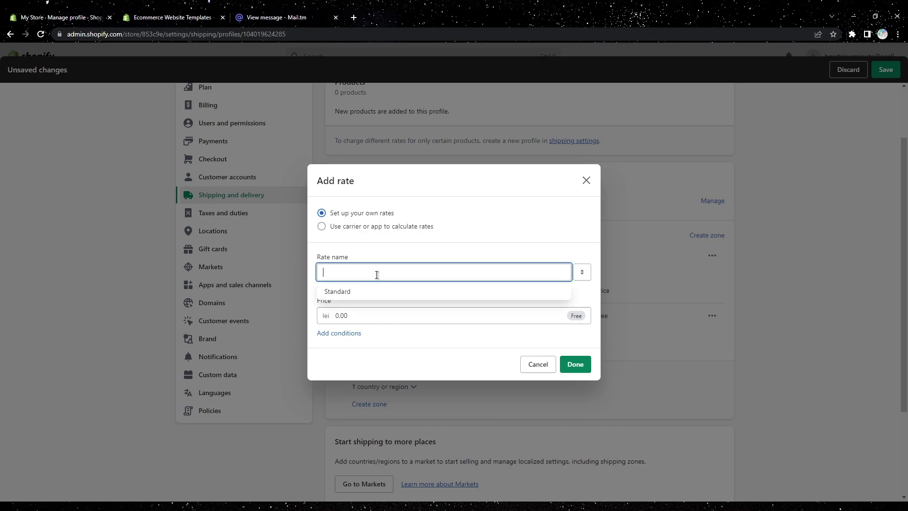
{"action": "type", "text": "Shipping"}
{"action": "left_click", "coordinate": [325, 274]}
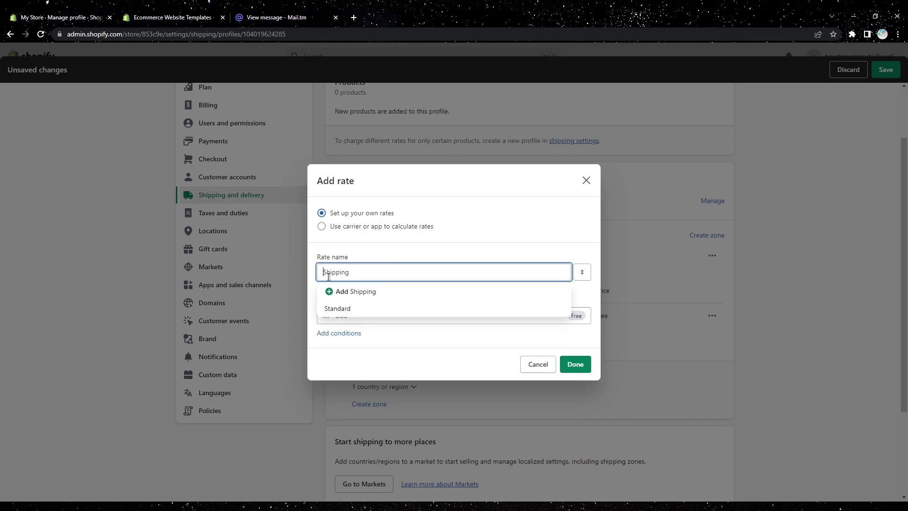
{"action": "type", "text": "Fast"}
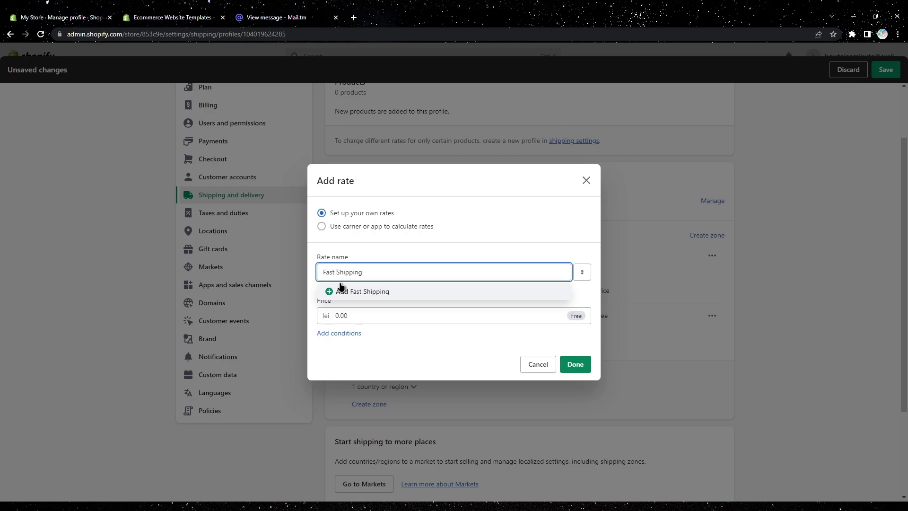
{"action": "left_click", "coordinate": [341, 289]}
{"action": "left_click", "coordinate": [364, 315]}
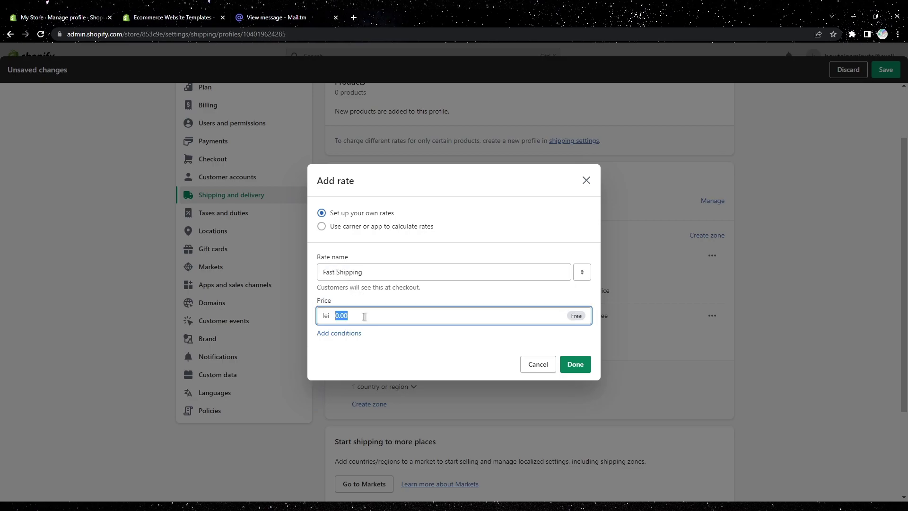
{"action": "type", "text": "19.99"}
{"action": "left_click", "coordinate": [575, 364]}
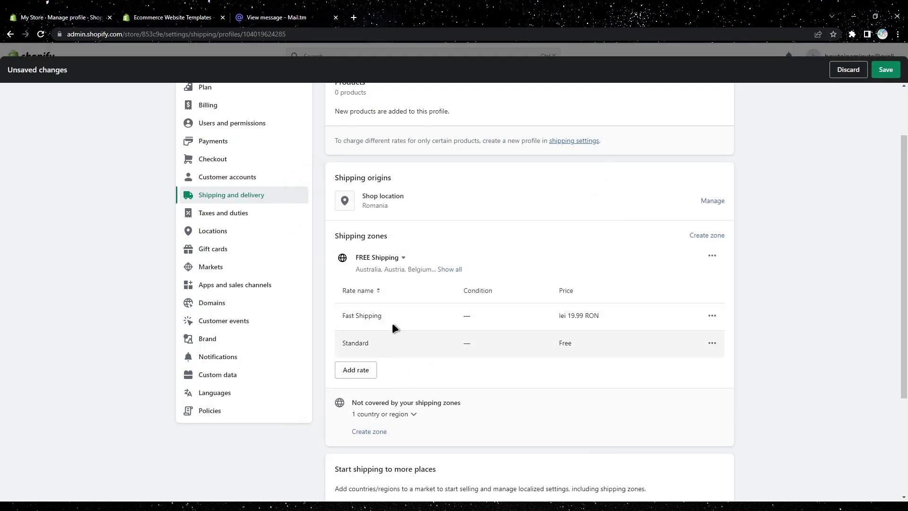
{"action": "left_click_drag", "start_coordinate": [352, 315], "coordinate": [430, 327]}
{"action": "left_click", "coordinate": [432, 328]}
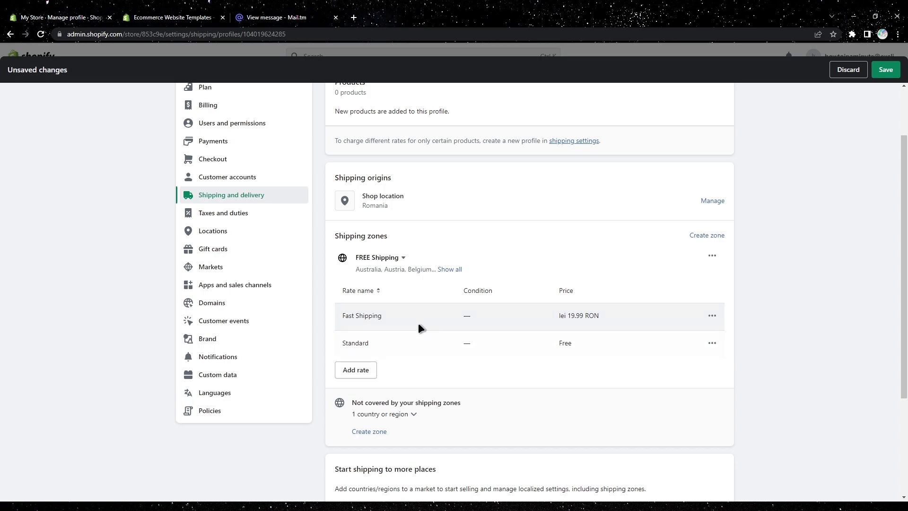
{"action": "left_click_drag", "start_coordinate": [583, 316], "coordinate": [632, 320]}
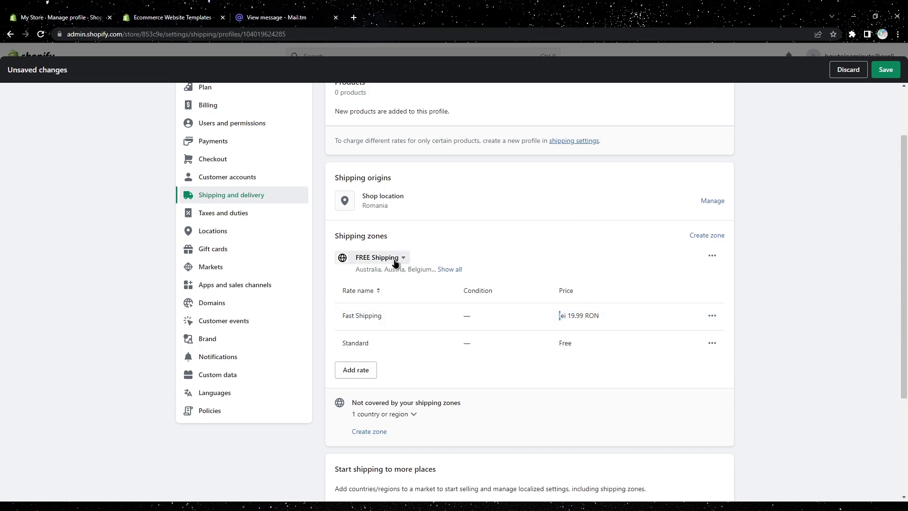
{"action": "left_click", "coordinate": [584, 315]}
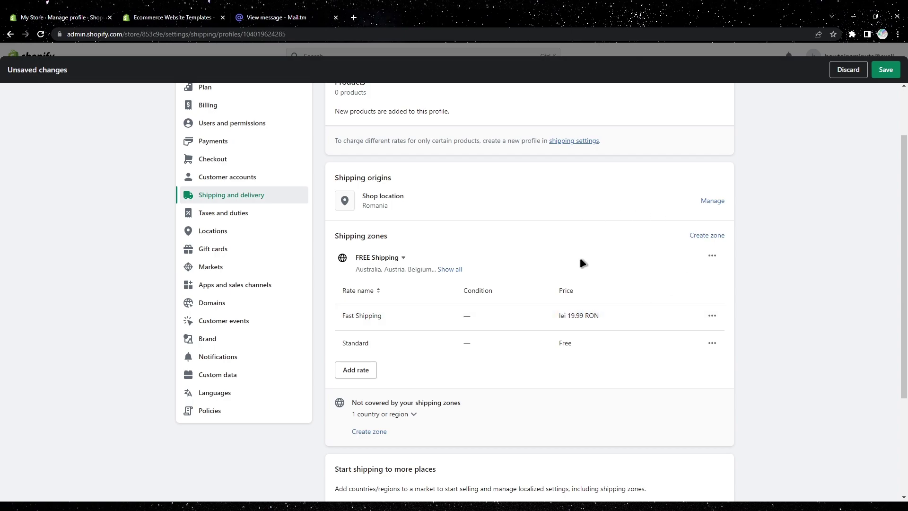
- Try creating a new zone with United States, then close it without creating
{"action": "left_click", "coordinate": [705, 236]}
{"action": "left_click", "coordinate": [355, 150]}
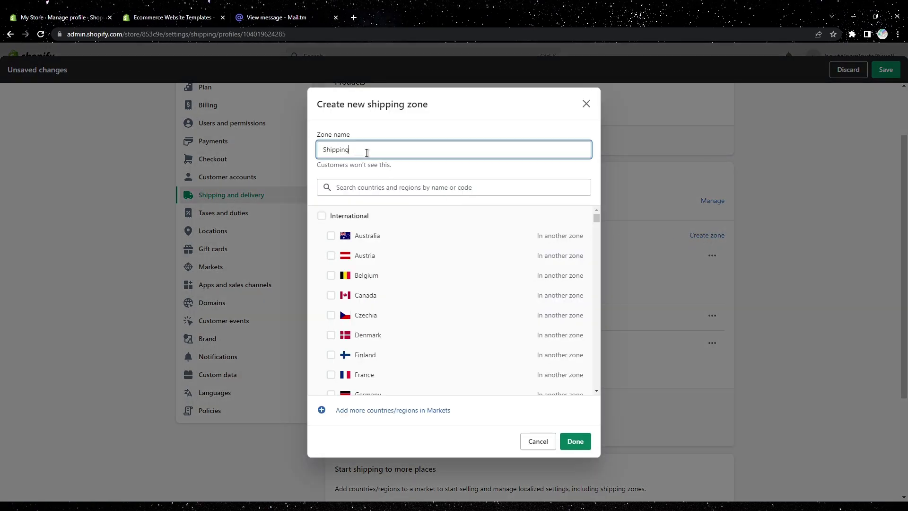
{"action": "scroll", "coordinate": [426, 268], "scroll_direction": "down", "scroll_amount": 9}
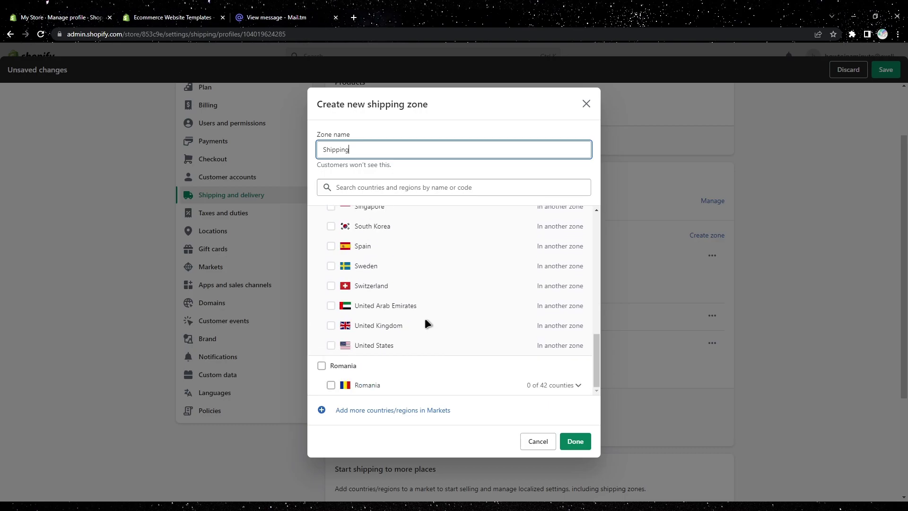
{"action": "scroll", "coordinate": [424, 318], "scroll_direction": "up", "scroll_amount": 3}
{"action": "scroll", "coordinate": [426, 319], "scroll_direction": "down", "scroll_amount": 3}
{"action": "left_click", "coordinate": [334, 349]}
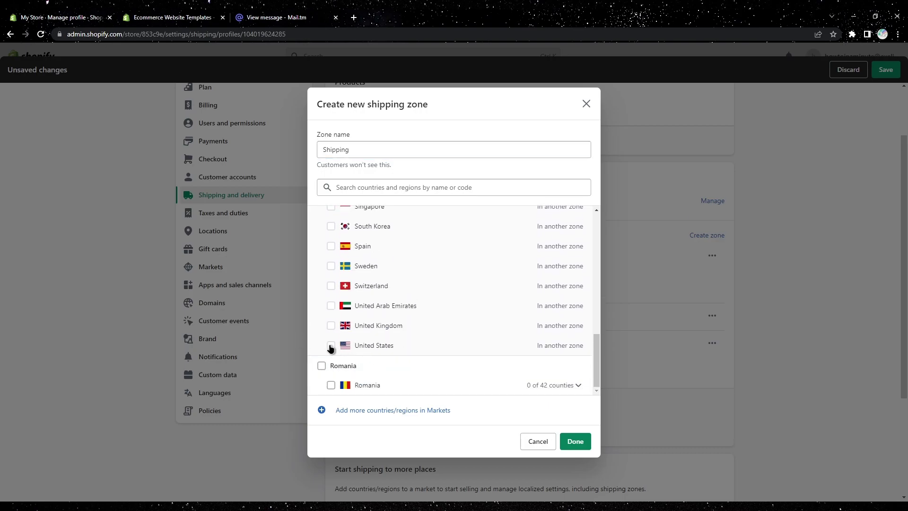
{"action": "scroll", "coordinate": [505, 287], "scroll_direction": "up", "scroll_amount": 10}
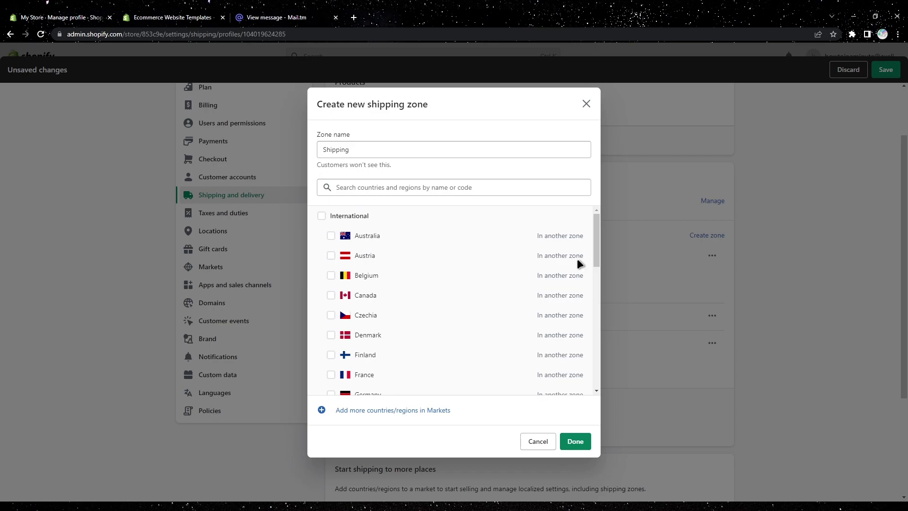
{"action": "left_click", "coordinate": [586, 104]}
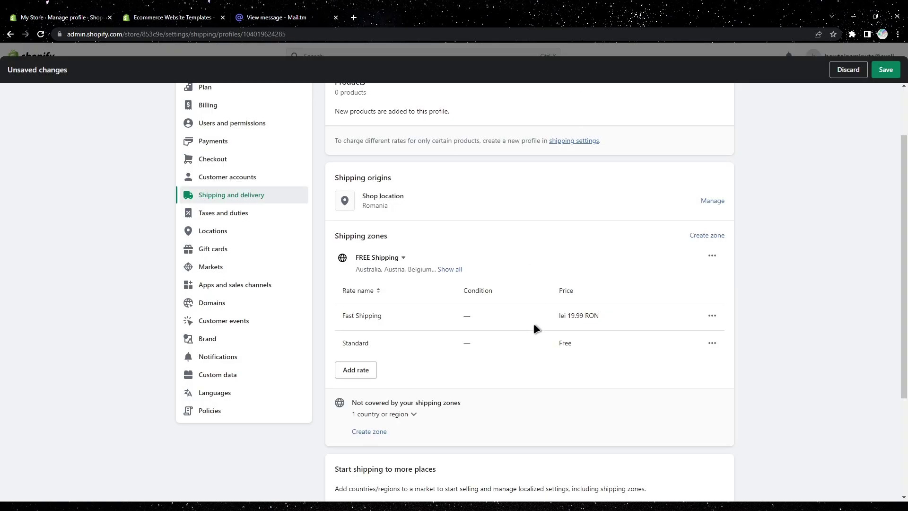
- Edit the FREE Shipping zone to uncheck United States from its countries
{"action": "left_click", "coordinate": [452, 269]}
{"action": "left_click", "coordinate": [712, 255]}
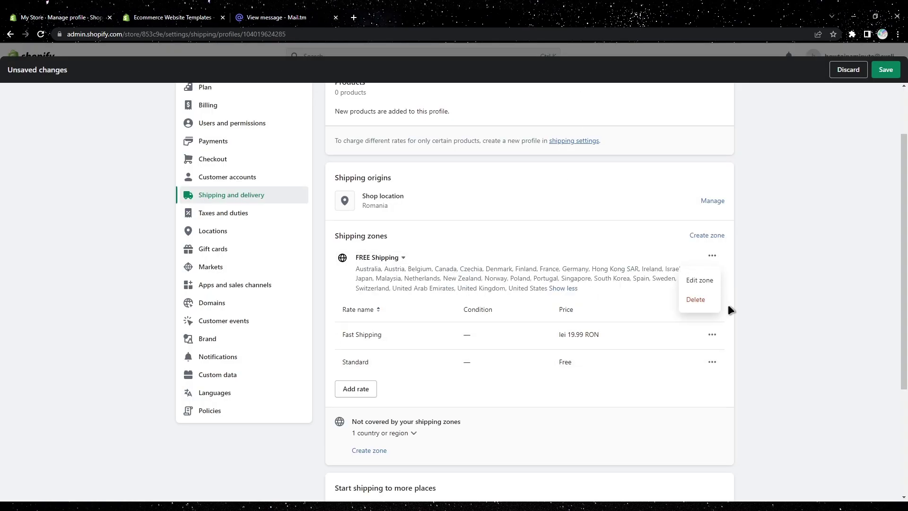
{"action": "left_click", "coordinate": [699, 280]}
{"action": "scroll", "coordinate": [397, 295], "scroll_direction": "down", "scroll_amount": 10}
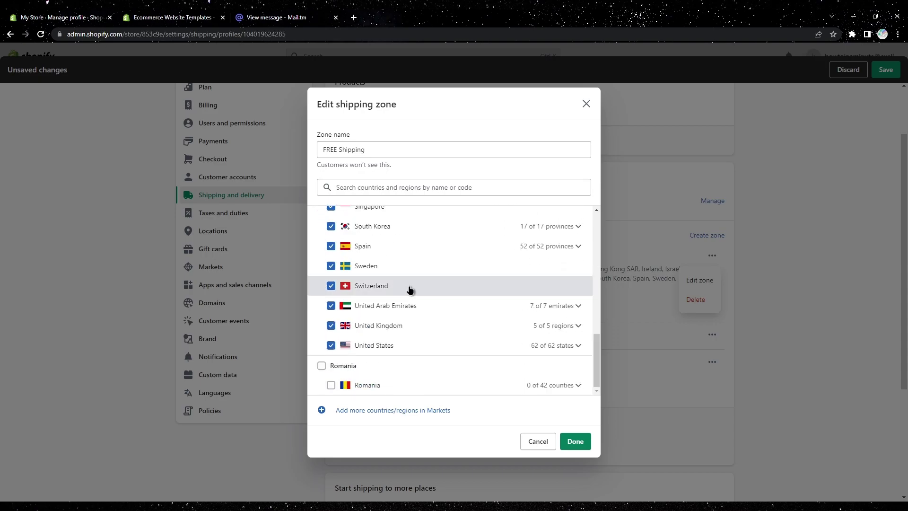
{"action": "left_click", "coordinate": [331, 347]}
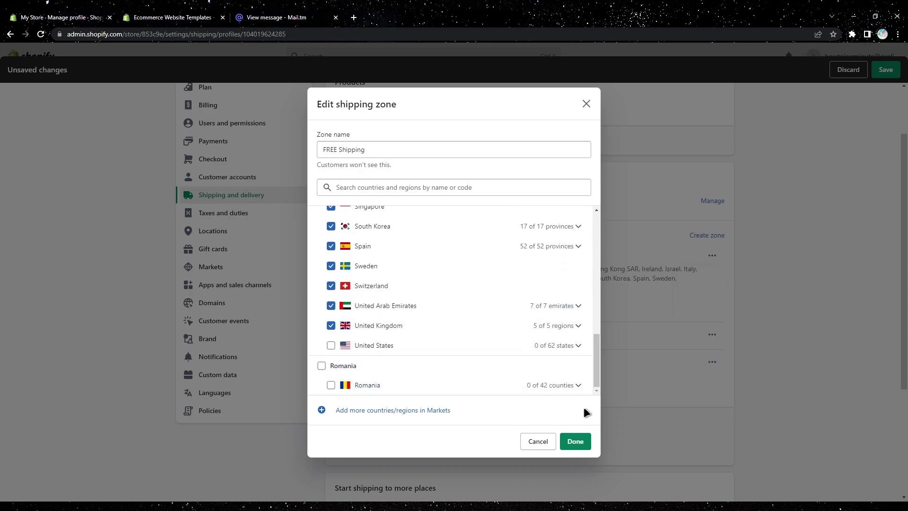
{"action": "left_click", "coordinate": [577, 439]}
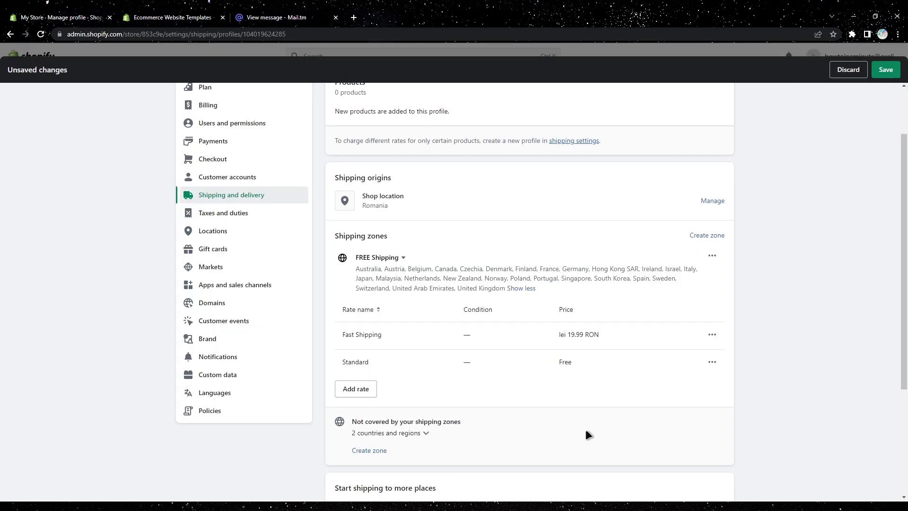
- Create a new shipping zone covering the United States
{"action": "left_click", "coordinate": [701, 235]}
{"action": "left_click", "coordinate": [364, 157]}
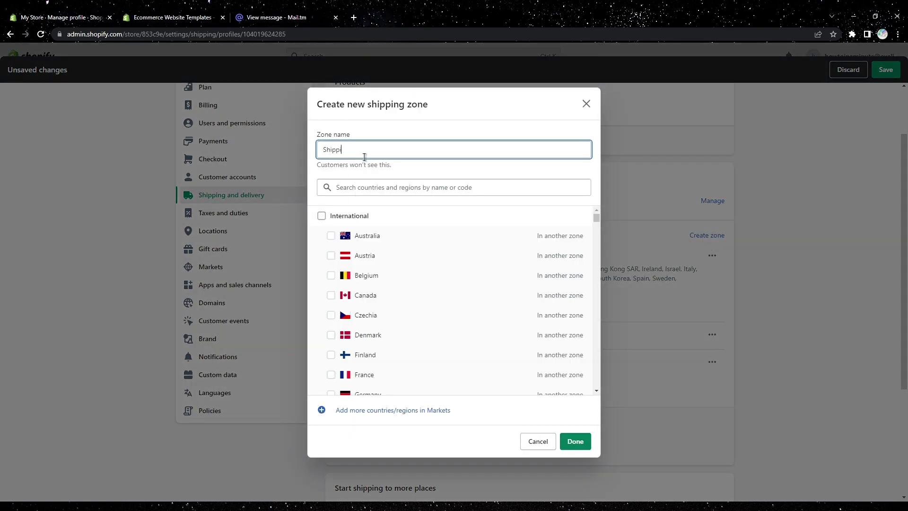
{"action": "scroll", "coordinate": [465, 345], "scroll_direction": "down", "scroll_amount": 10}
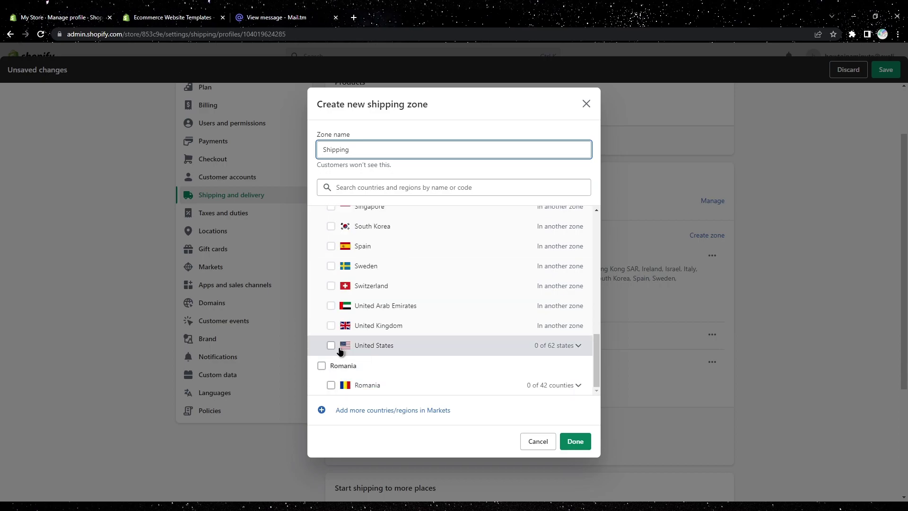
{"action": "left_click", "coordinate": [455, 345]}
{"action": "left_click", "coordinate": [573, 440]}
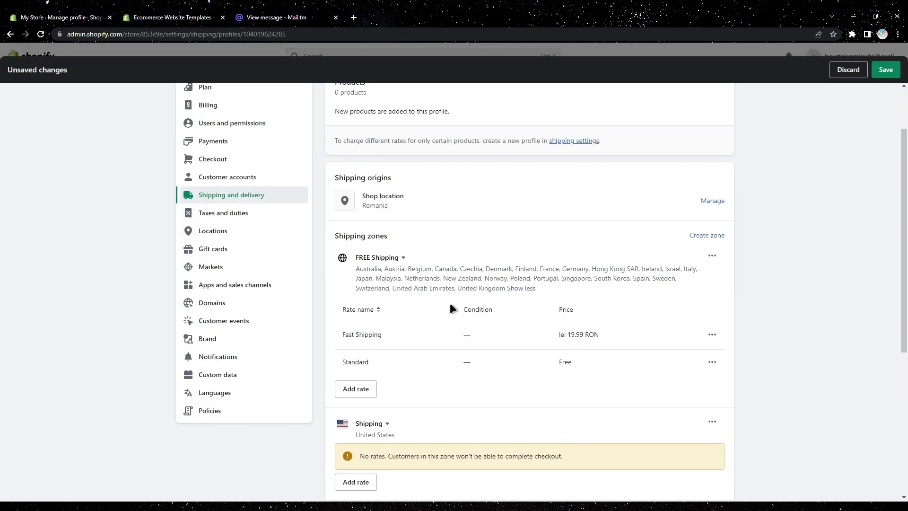
{"action": "scroll", "coordinate": [393, 307], "scroll_direction": "down", "scroll_amount": 3}
- Add a rate named 'Shipping' priced at $5.00 USD to the United States zone
{"action": "left_click", "coordinate": [360, 340]}
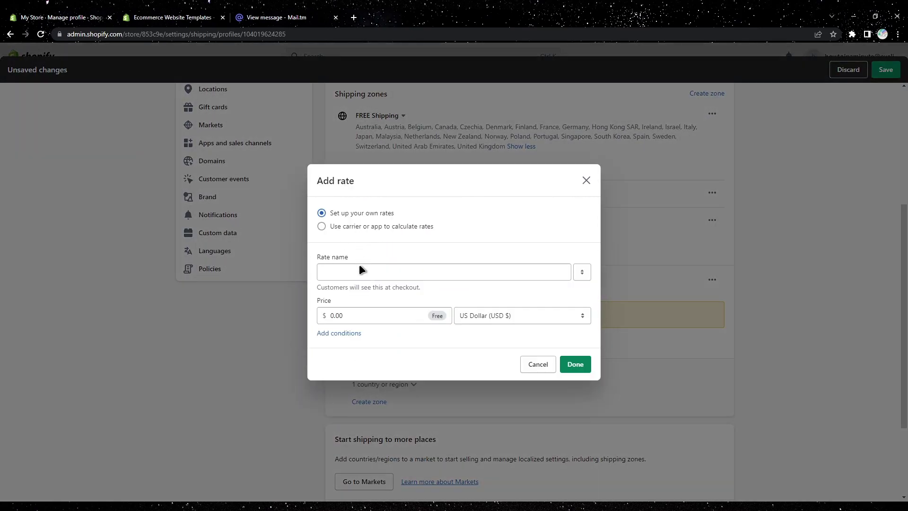
{"action": "left_click", "coordinate": [362, 273]}
{"action": "type", "text": "Shipping"}
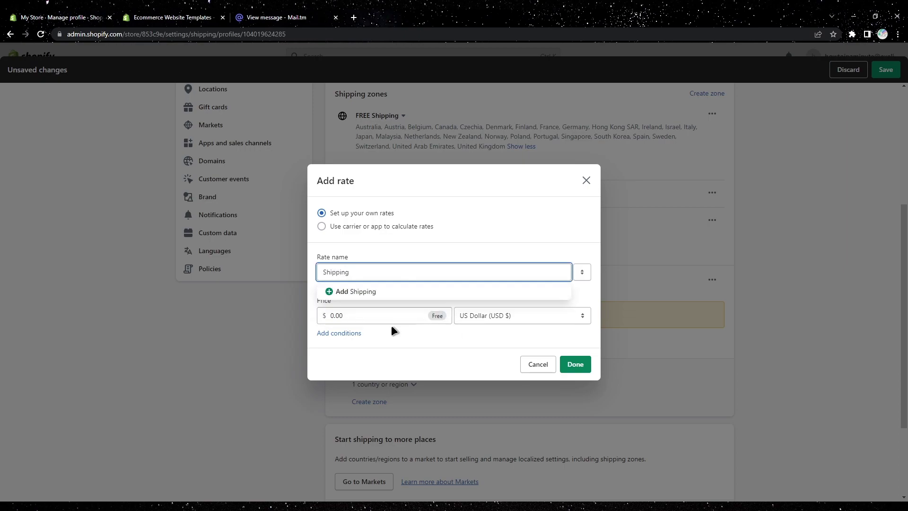
{"action": "left_click", "coordinate": [391, 316]}
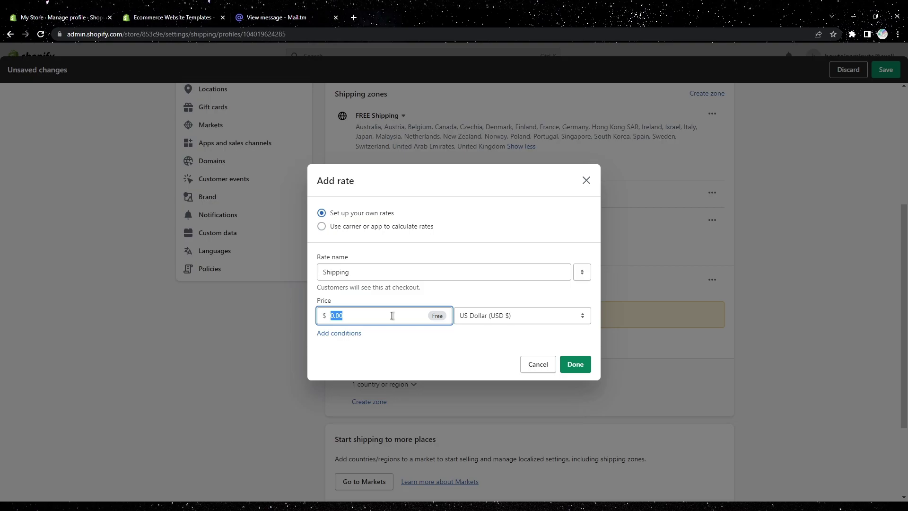
{"action": "type", "text": "5.00"}
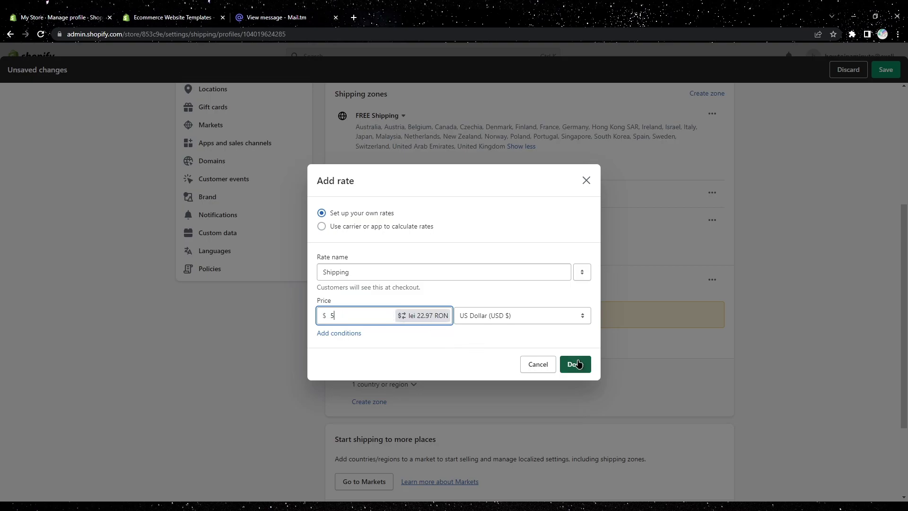
{"action": "left_click", "coordinate": [576, 365]}
- Delete the Fast Shipping rate from the FREE Shipping zone
{"action": "scroll", "coordinate": [474, 334], "scroll_direction": "up", "scroll_amount": 2}
{"action": "scroll", "coordinate": [430, 336], "scroll_direction": "down", "scroll_amount": 4}
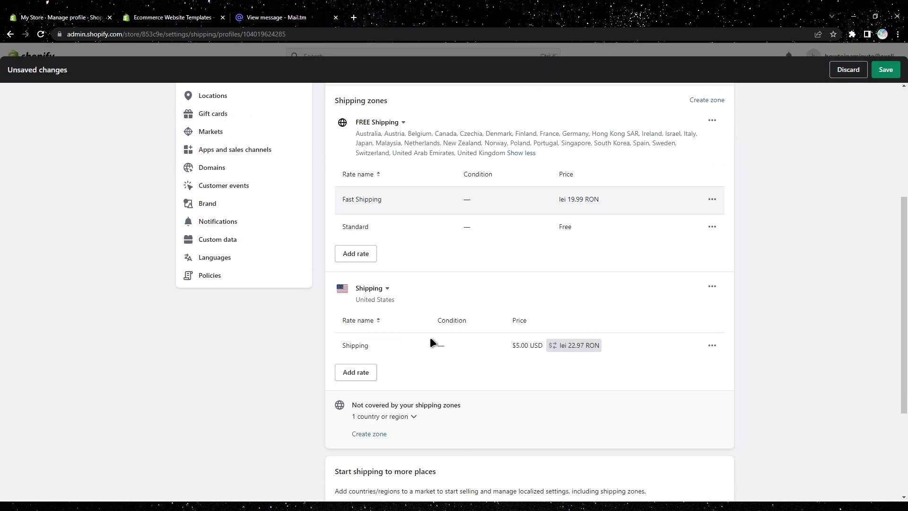
{"action": "scroll", "coordinate": [516, 258], "scroll_direction": "up", "scroll_amount": 3}
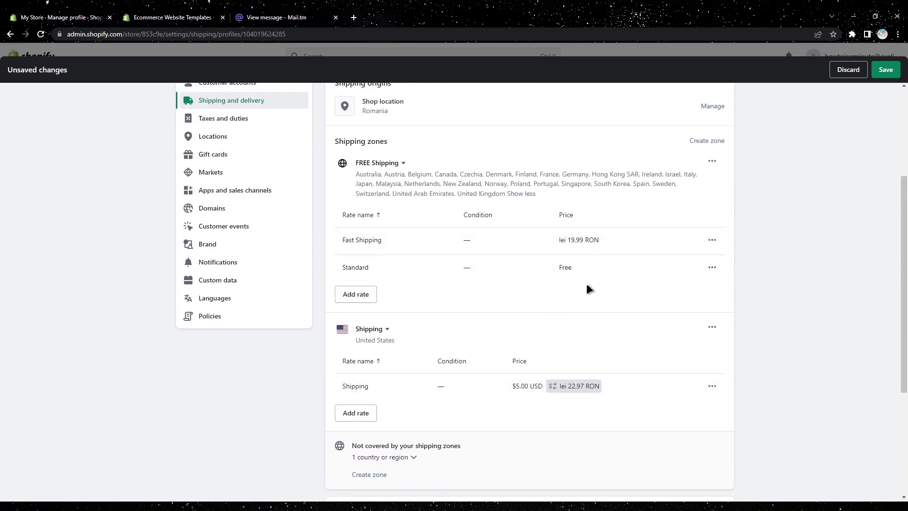
{"action": "left_click", "coordinate": [712, 239]}
{"action": "left_click", "coordinate": [691, 279]}
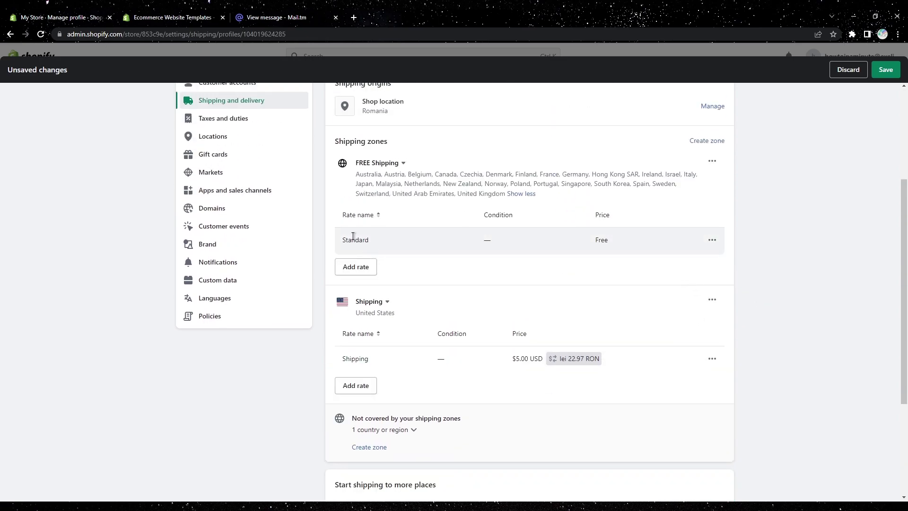
- Review FREE Shipping's full country list and open the US Shipping rate's options
{"action": "scroll", "coordinate": [540, 362], "scroll_direction": "up", "scroll_amount": 2}
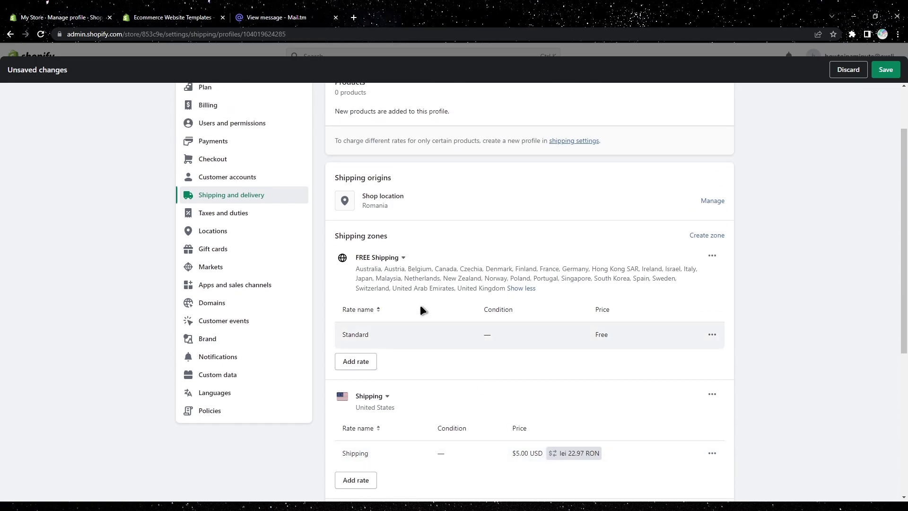
{"action": "left_click_drag", "start_coordinate": [356, 265], "coordinate": [505, 290]}
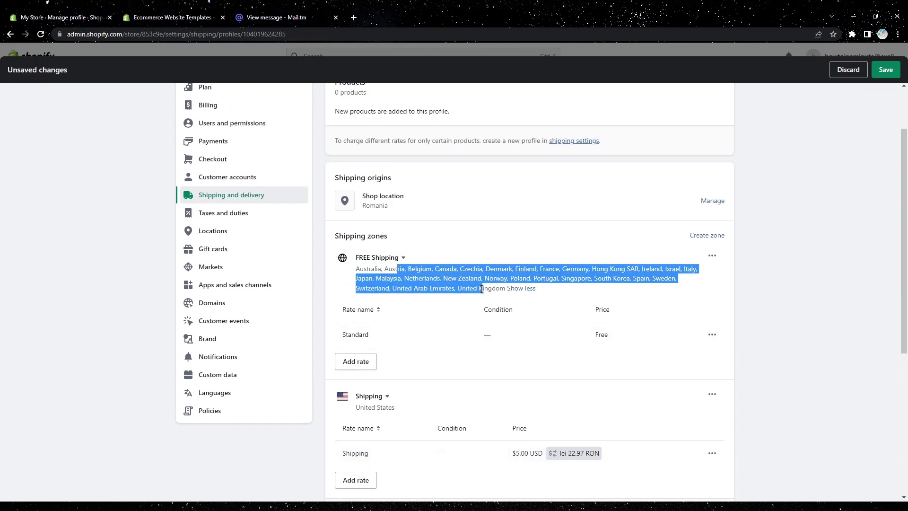
{"action": "left_click", "coordinate": [457, 286]}
{"action": "left_click", "coordinate": [521, 288]}
{"action": "left_click", "coordinate": [456, 270]}
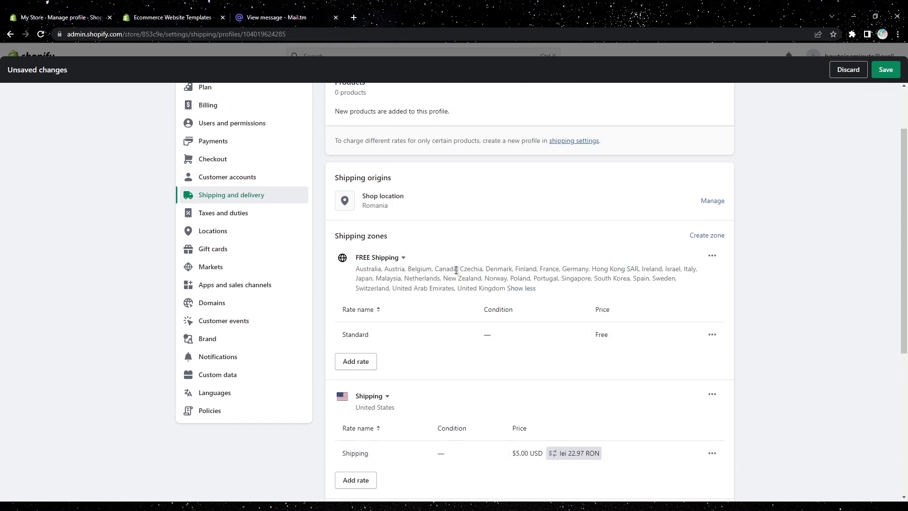
{"action": "scroll", "coordinate": [511, 278], "scroll_direction": "down", "scroll_amount": 2}
{"action": "scroll", "coordinate": [510, 277], "scroll_direction": "down", "scroll_amount": 1}
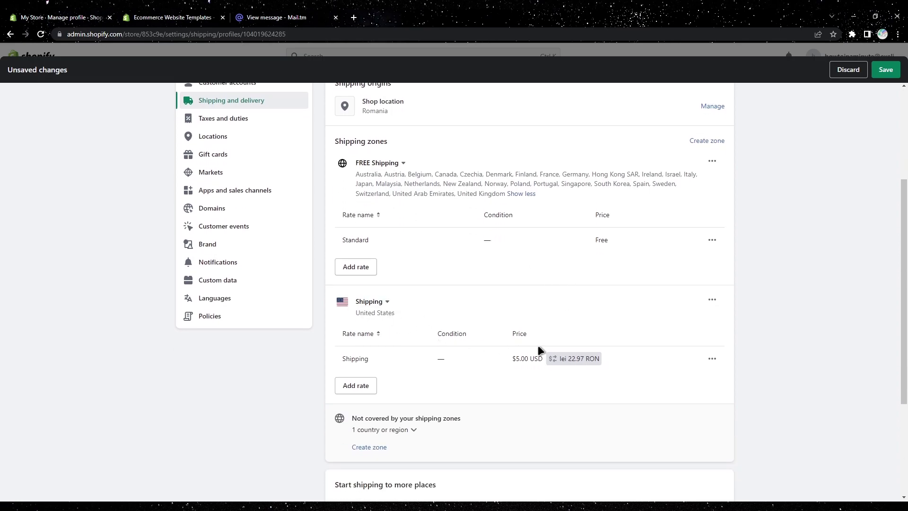
{"action": "left_click_drag", "start_coordinate": [512, 358], "coordinate": [530, 358]}
{"action": "left_click", "coordinate": [494, 357]}
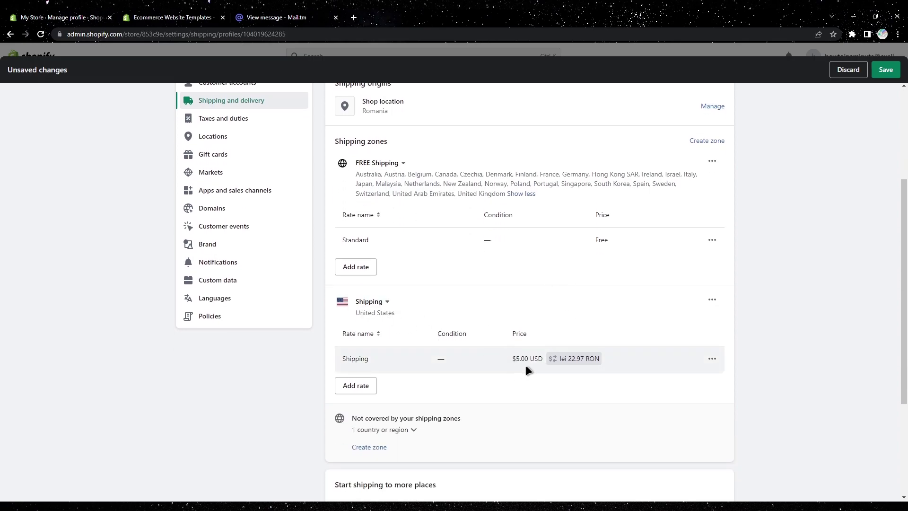
{"action": "left_click", "coordinate": [704, 358]}
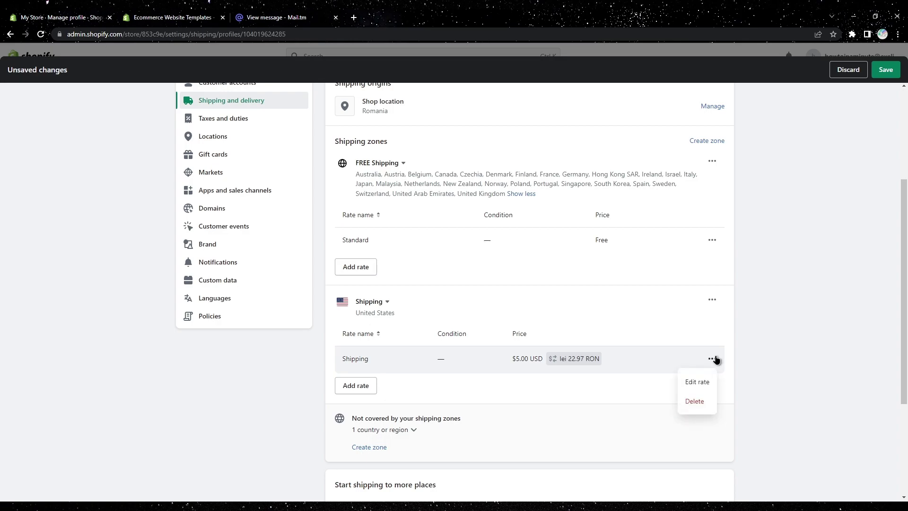
- Inspect the US Shipping rate's order-price conditions, then close the editor without changes
{"action": "left_click", "coordinate": [700, 378]}
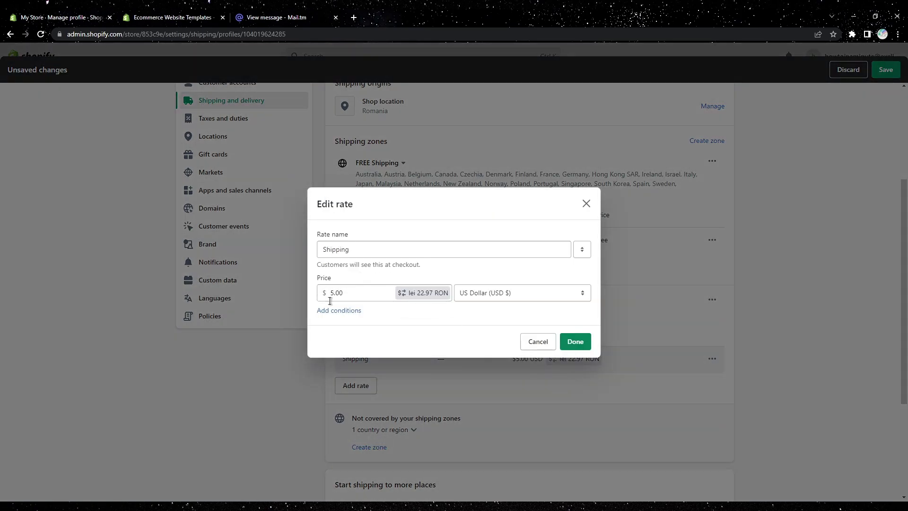
{"action": "left_click", "coordinate": [357, 290]}
{"action": "double_click", "coordinate": [357, 290]}
{"action": "left_click", "coordinate": [346, 296]}
{"action": "left_click", "coordinate": [339, 311]}
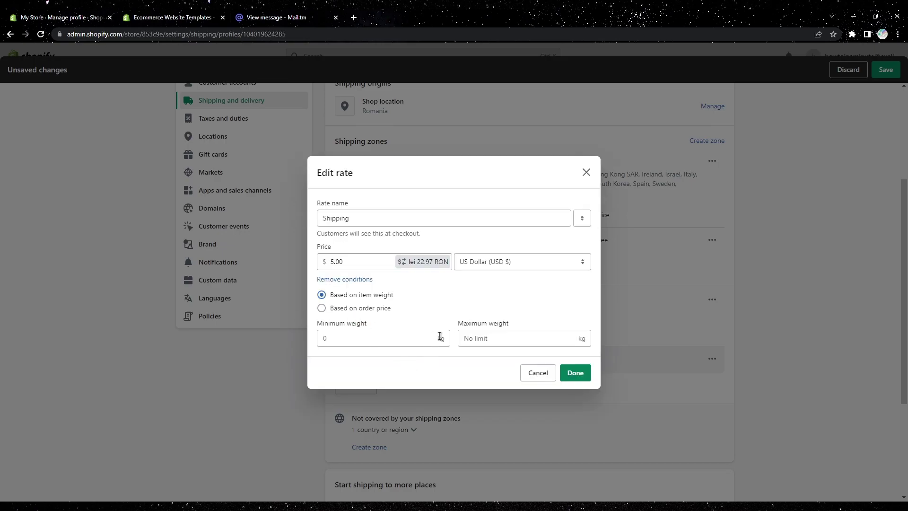
{"action": "left_click", "coordinate": [390, 308]}
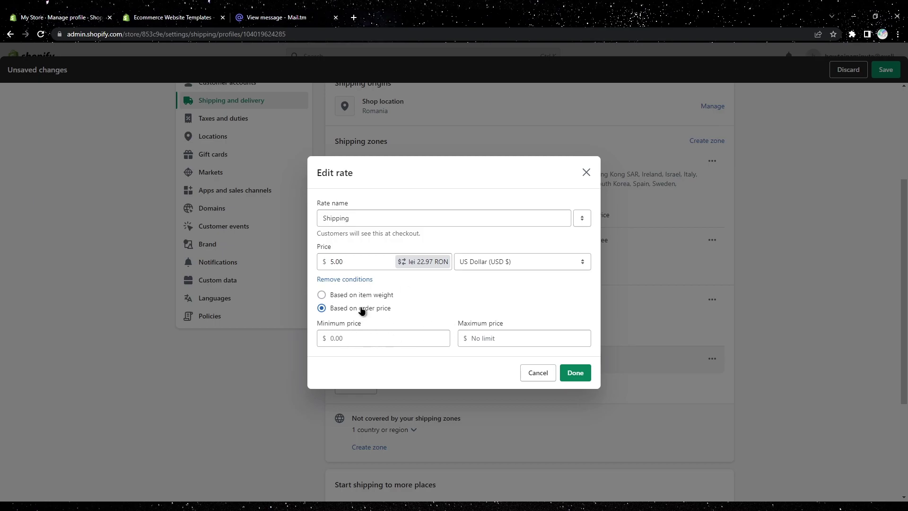
{"action": "left_click", "coordinate": [383, 338]}
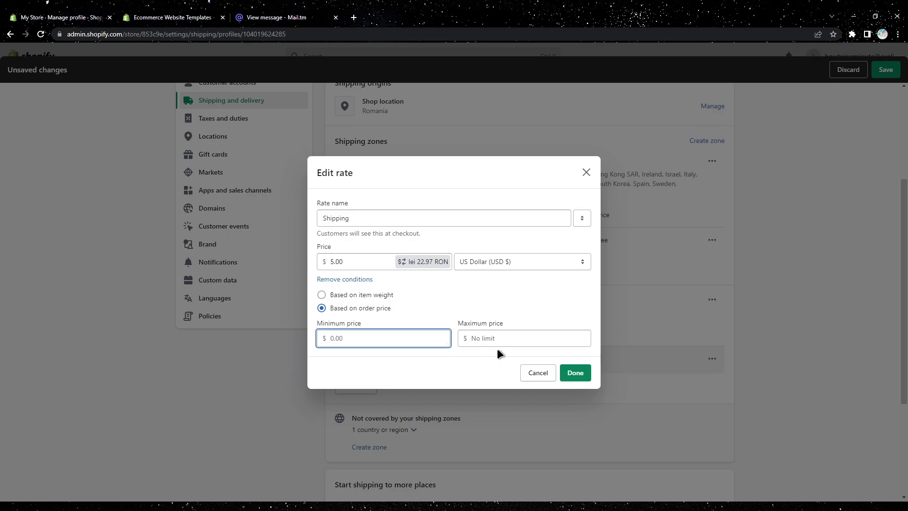
{"action": "left_click", "coordinate": [586, 172]}
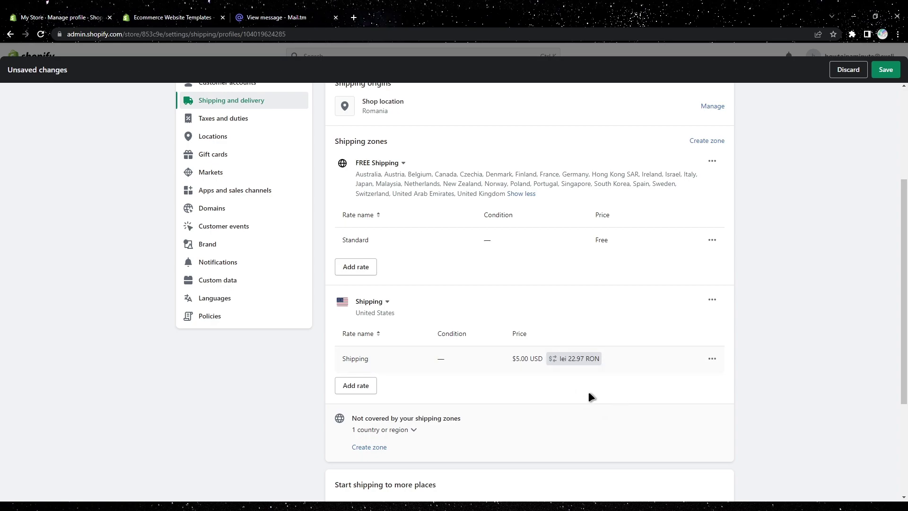
- Confirm the US Shipping rate at $5.00 and save the shipping profile
{"action": "left_click", "coordinate": [715, 359]}
{"action": "left_click", "coordinate": [696, 382]}
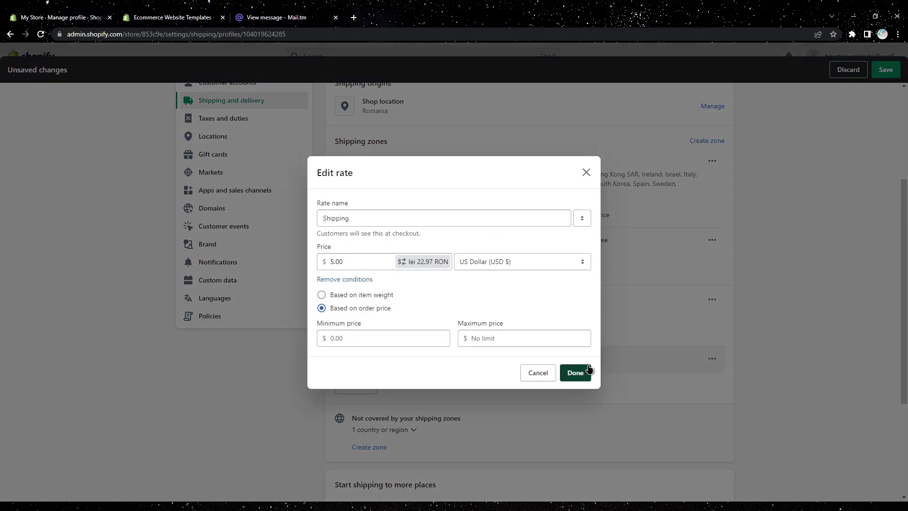
{"action": "left_click", "coordinate": [575, 373]}
{"action": "scroll", "coordinate": [413, 239], "scroll_direction": "up", "scroll_amount": 3}
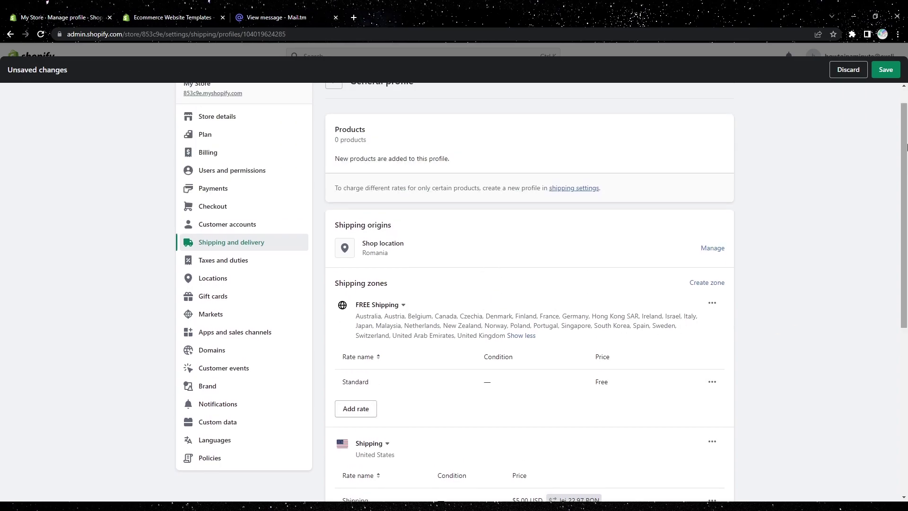
{"action": "left_click", "coordinate": [886, 70]}
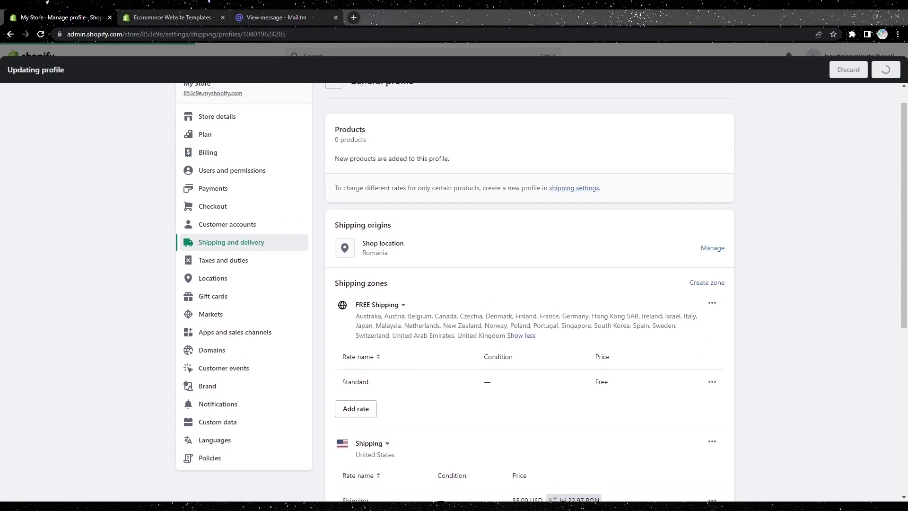